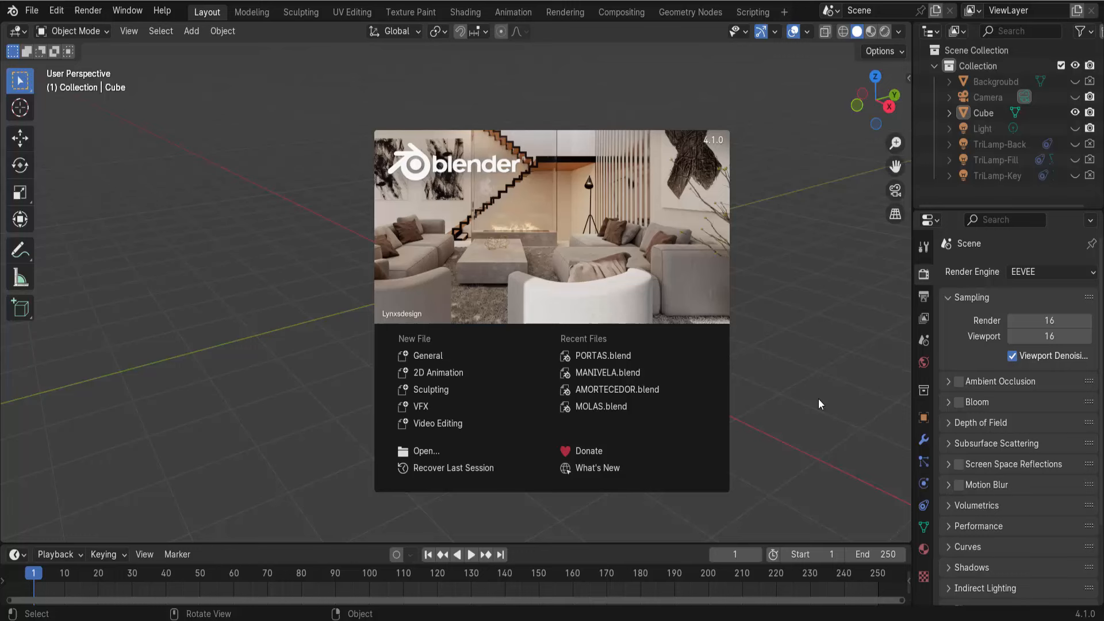
Delete the default cube from the scene
left_click(747, 250)
left_click(510, 249)
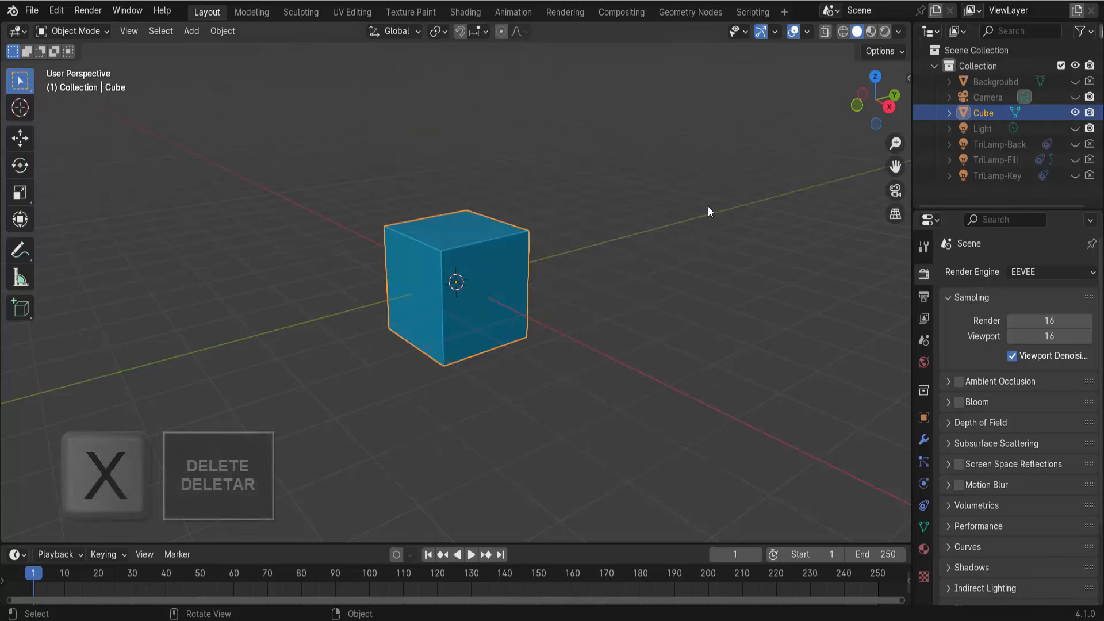
key("x")
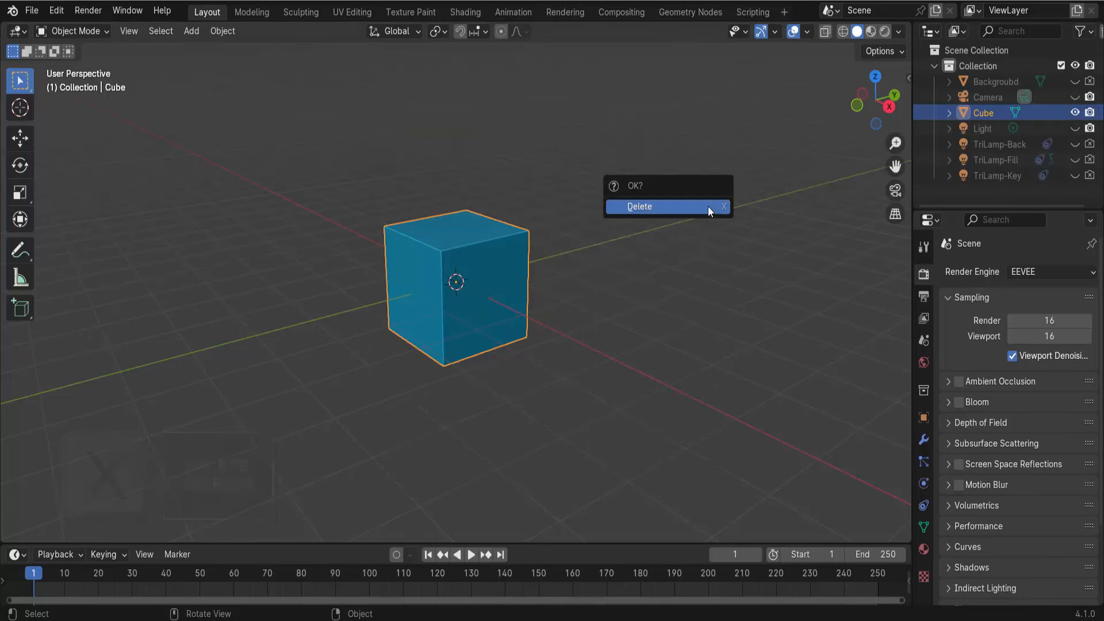
left_click(709, 206)
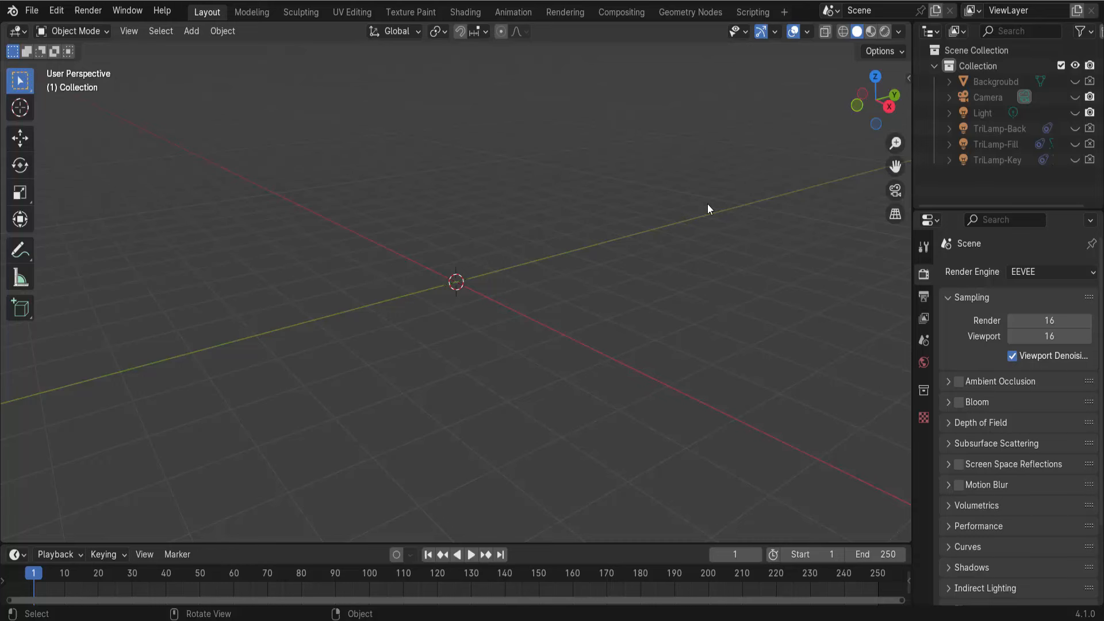
Add a mesh plane and set its X rotation to 90° so it stands upright
left_click(193, 31)
mouse_move(230, 50)
left_click(332, 50)
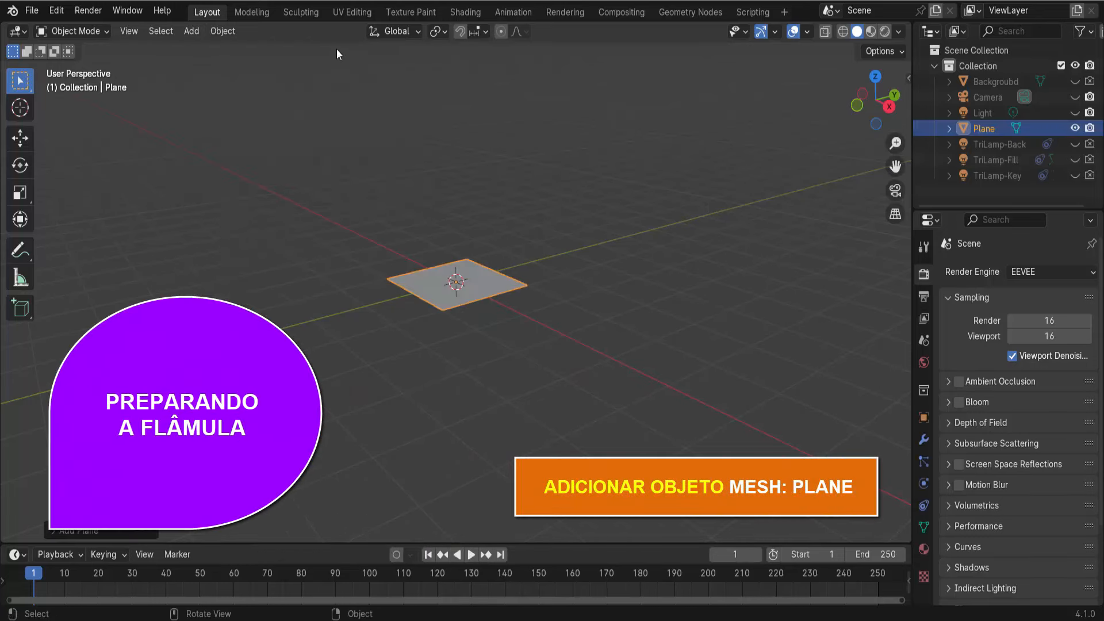
left_click(79, 531)
left_click(183, 493)
type("90")
key("Return")
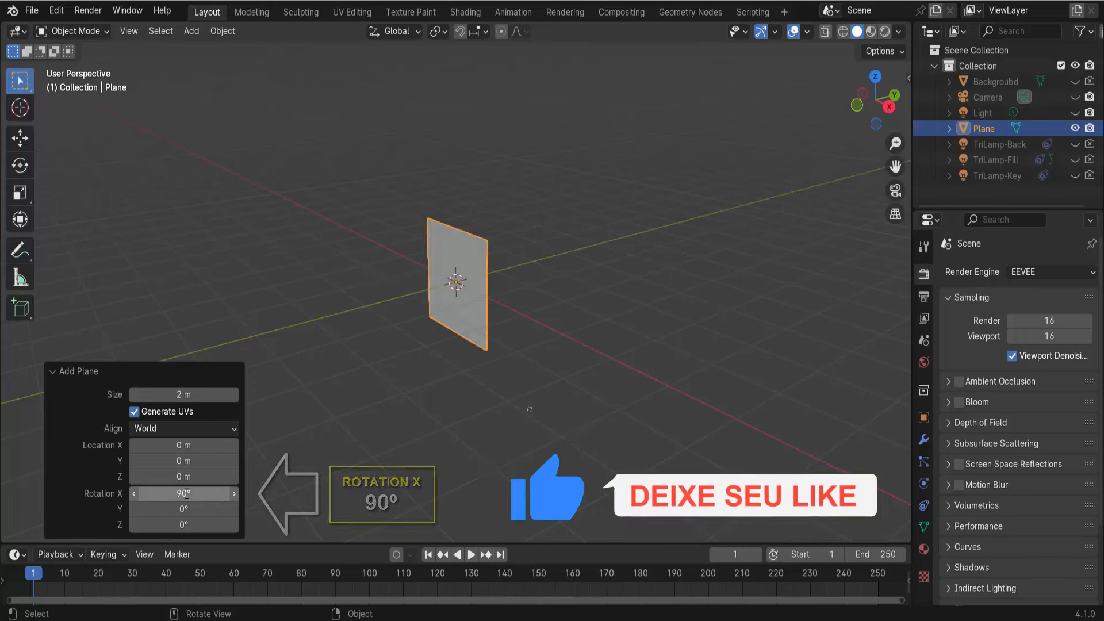
left_click(55, 372)
scroll(582, 337, "up", 4)
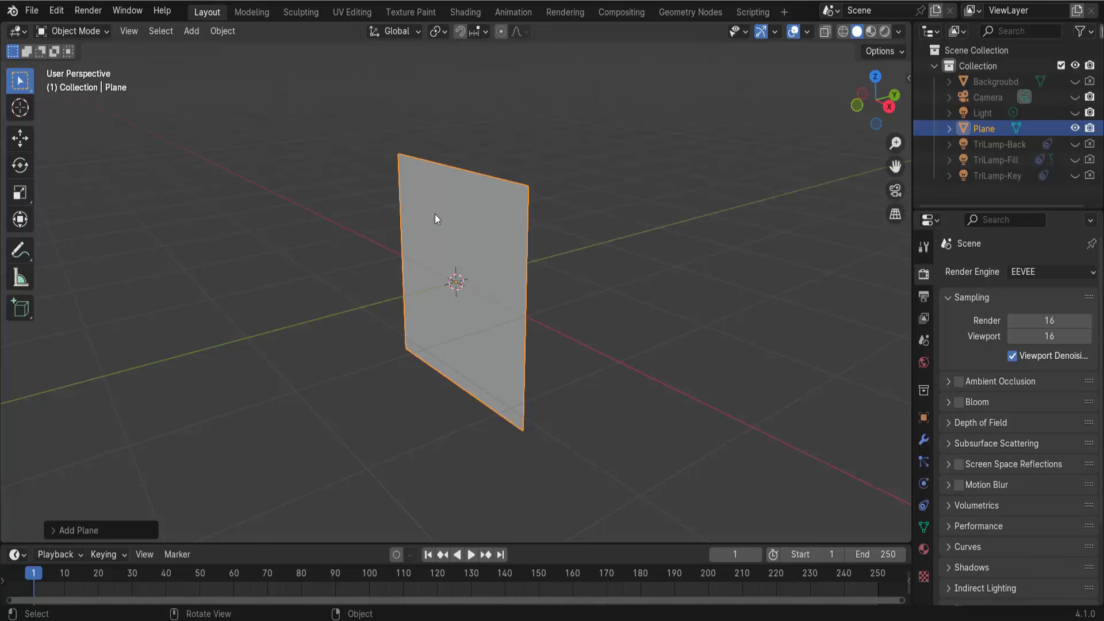
Subdivide the plane in Edit Mode with 45 cuts
left_click(94, 31)
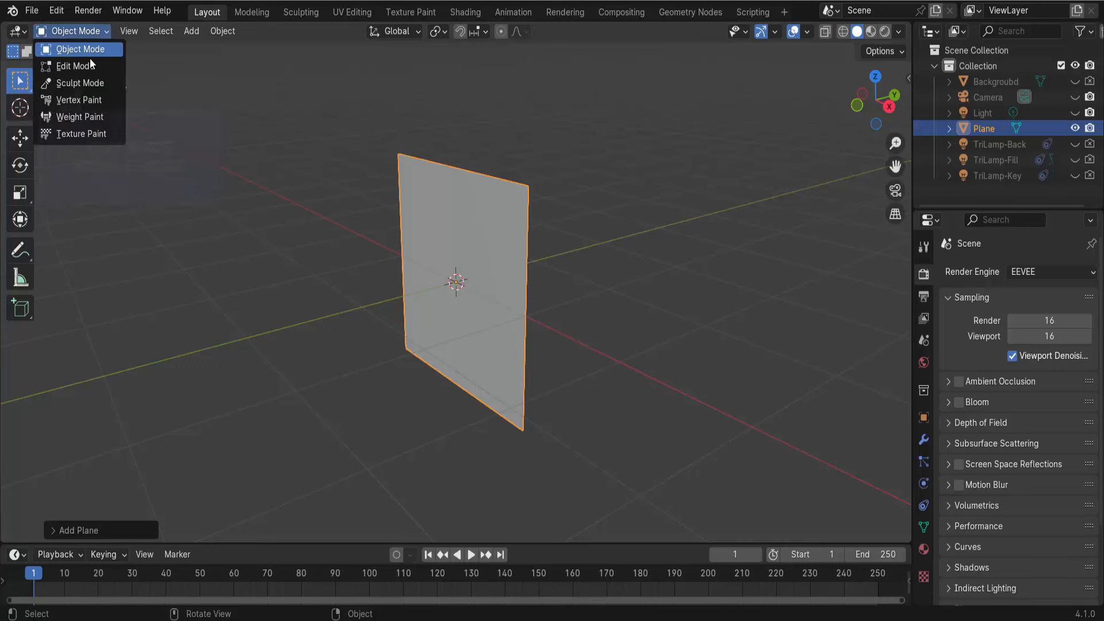
left_click(89, 65)
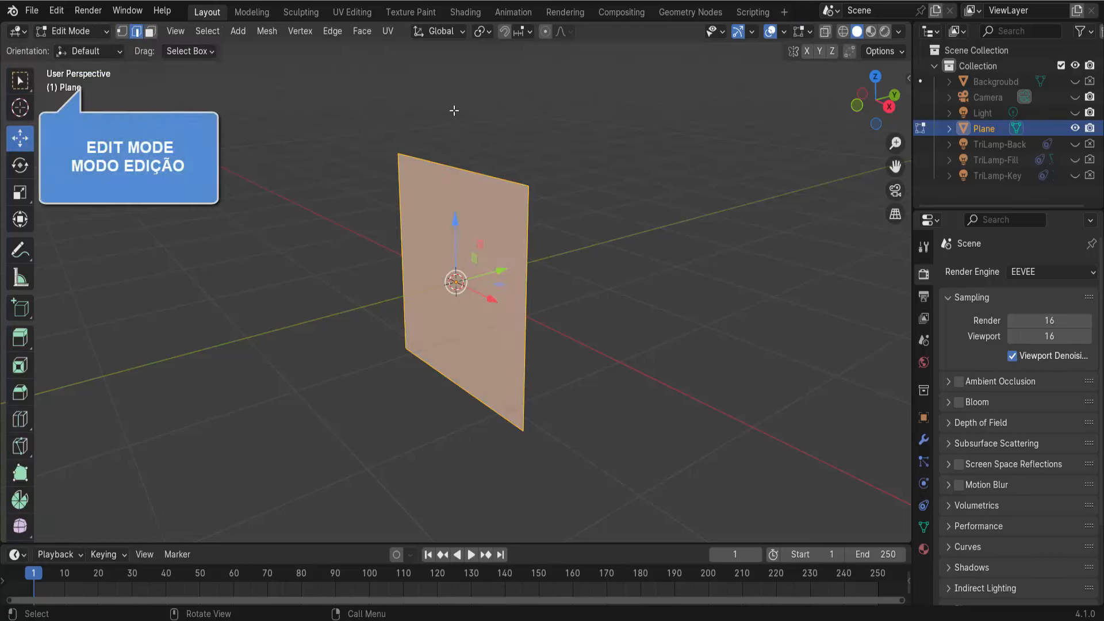
right_click(712, 167)
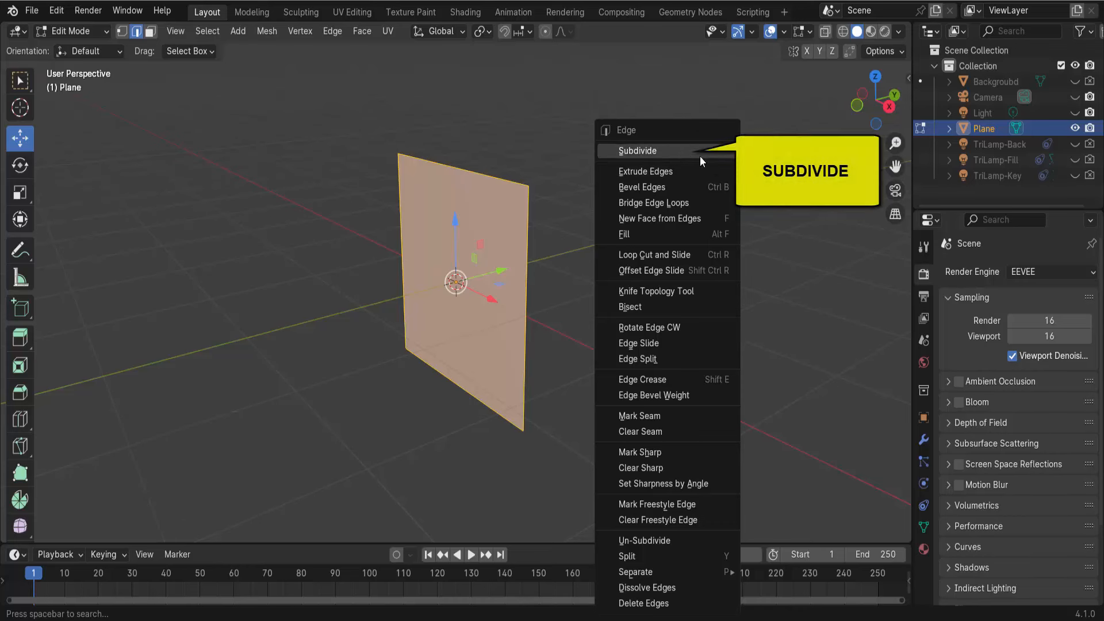
left_click(676, 151)
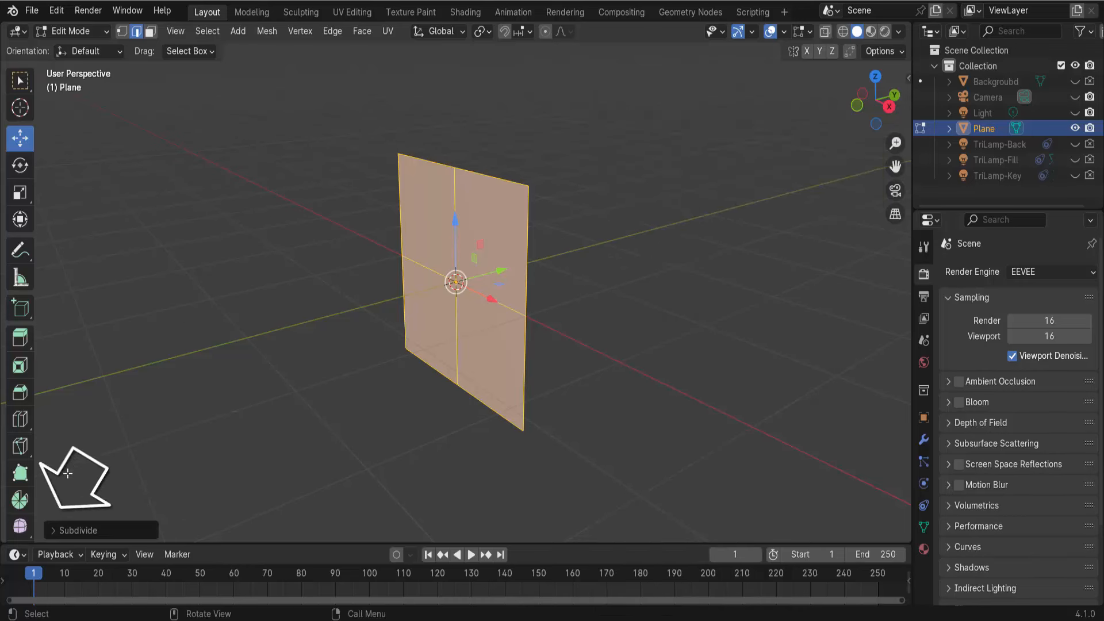
left_click(54, 529)
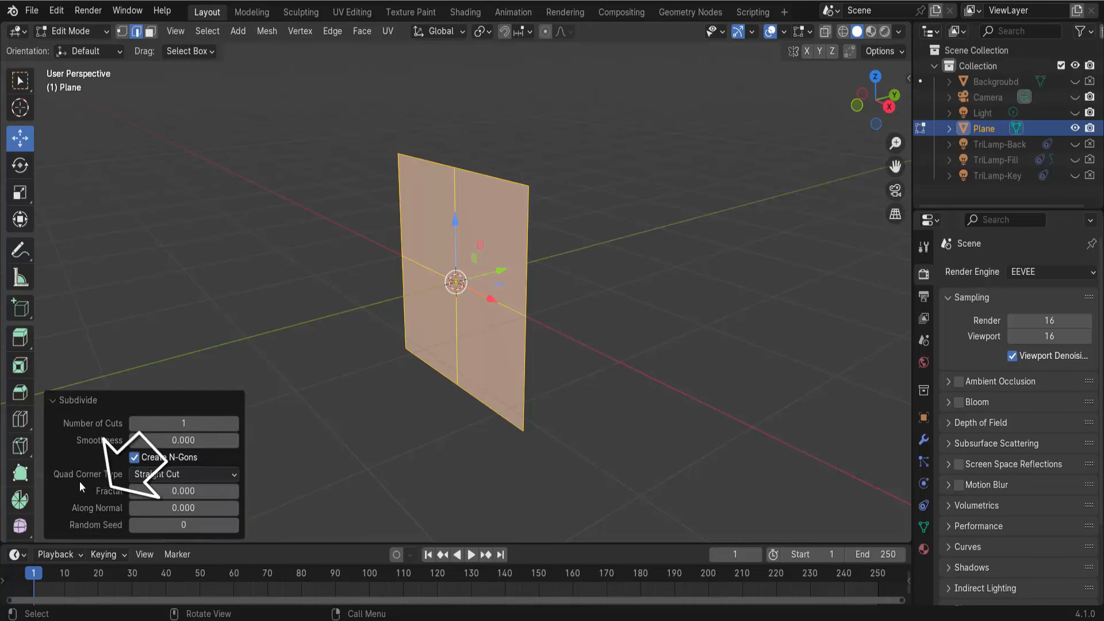
left_click(176, 424)
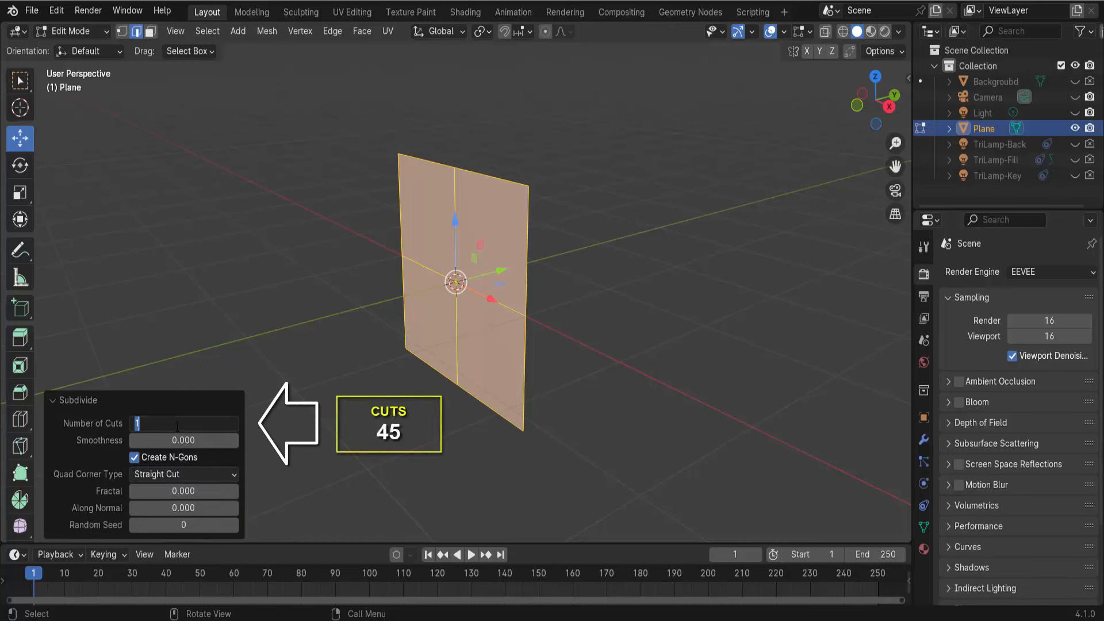
type("45")
key("Return")
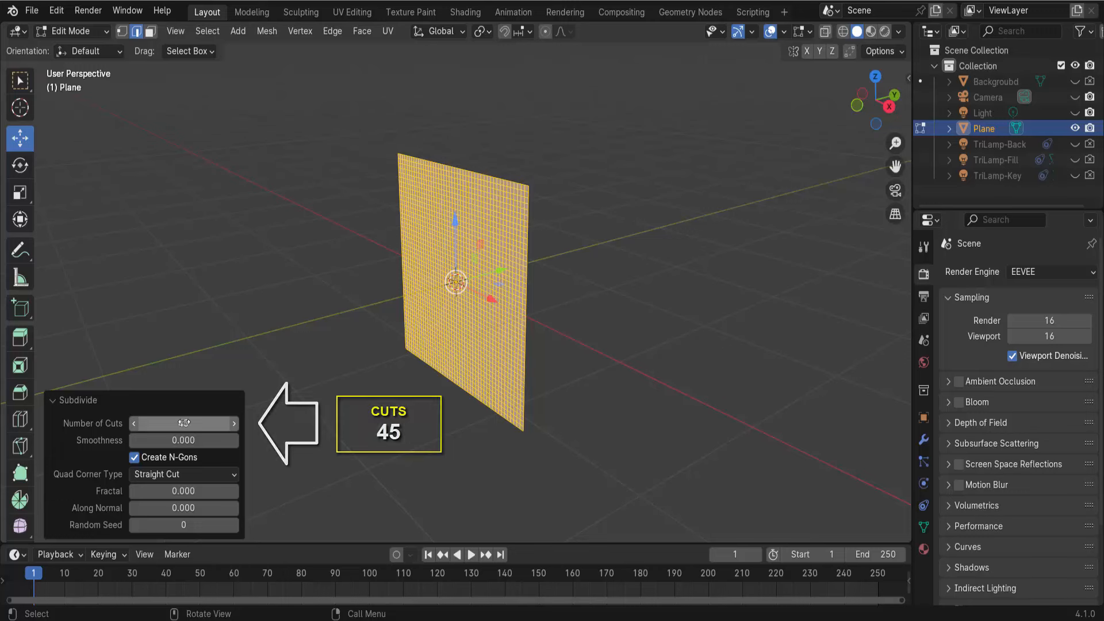
left_click(80, 34)
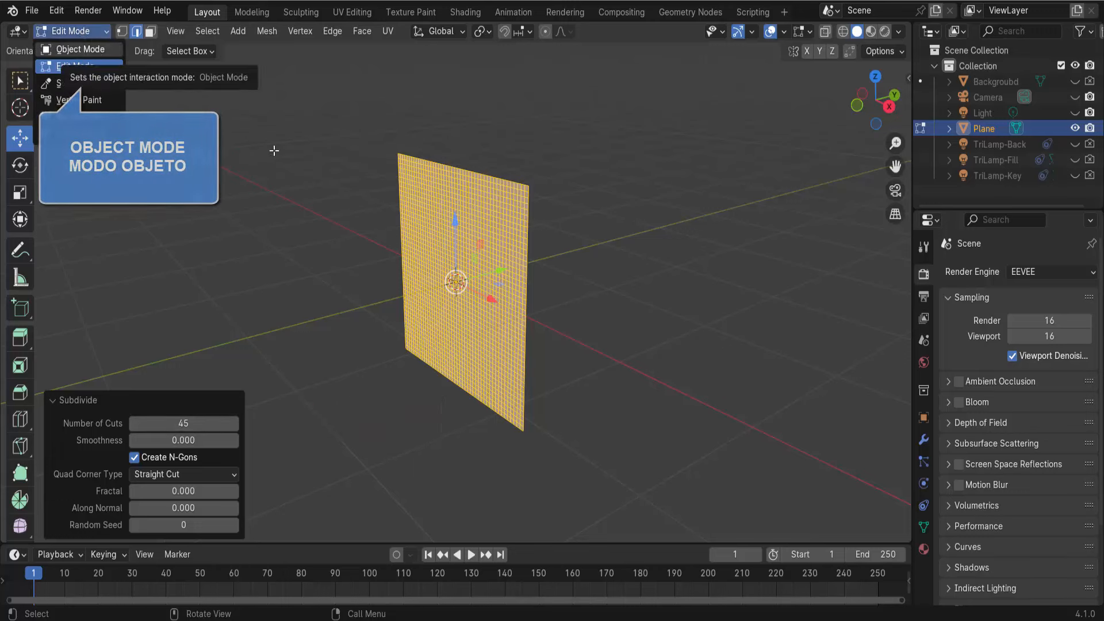
From the front view, box-select the plane's top row of vertices and display the mesh in wireframe
left_click(857, 105)
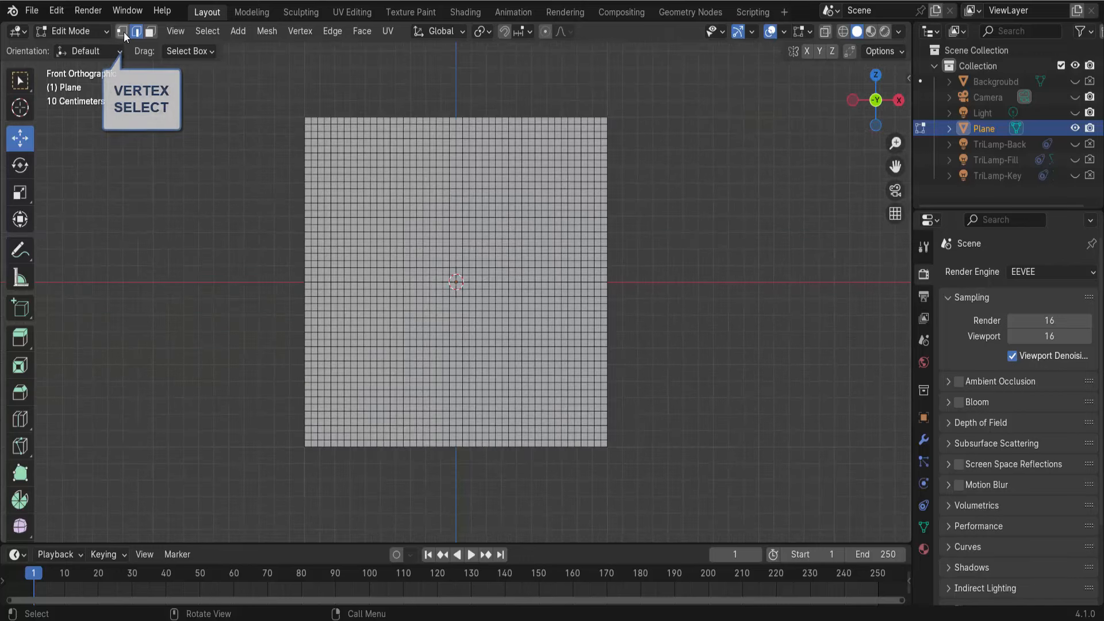
left_click(123, 33)
left_click(20, 81)
left_click_drag(282, 98, 630, 120)
left_click(844, 32)
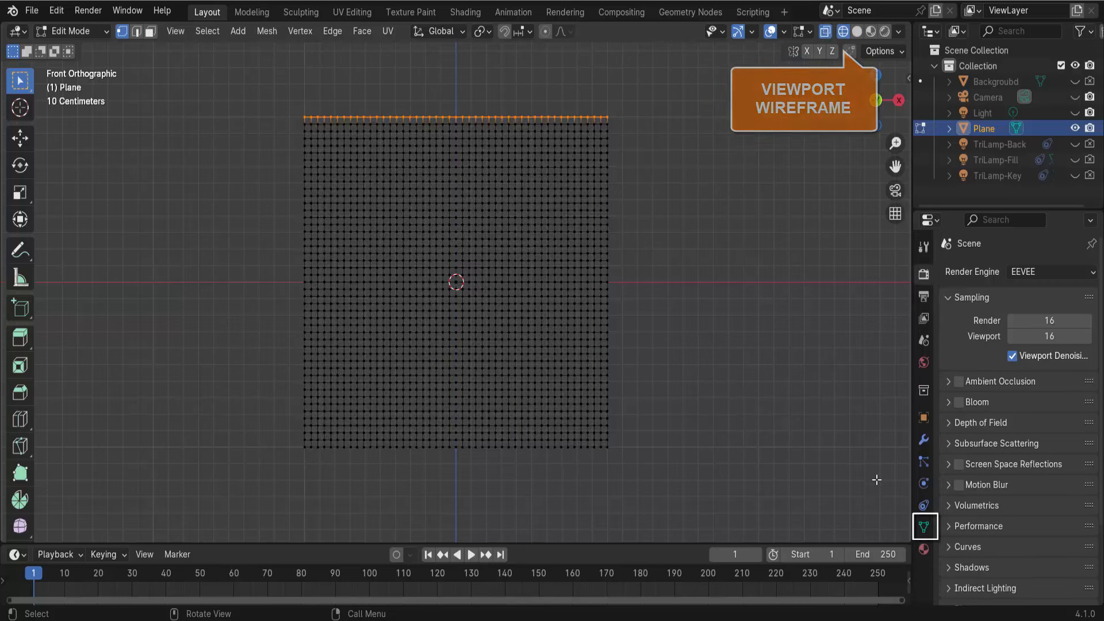
Create a vertex group named "fixador", assign the top row of vertices to it, and check it by deselecting and reselecting the group
left_click(923, 527)
left_click(1086, 321)
double_click(1001, 324)
type("fixador")
key("Return")
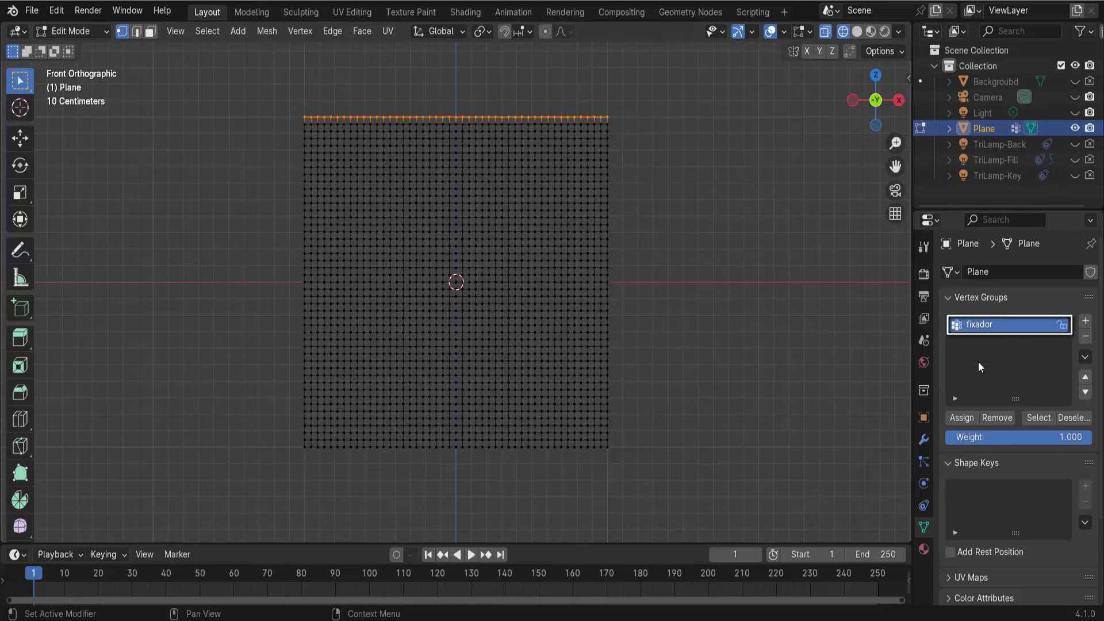
left_click(966, 420)
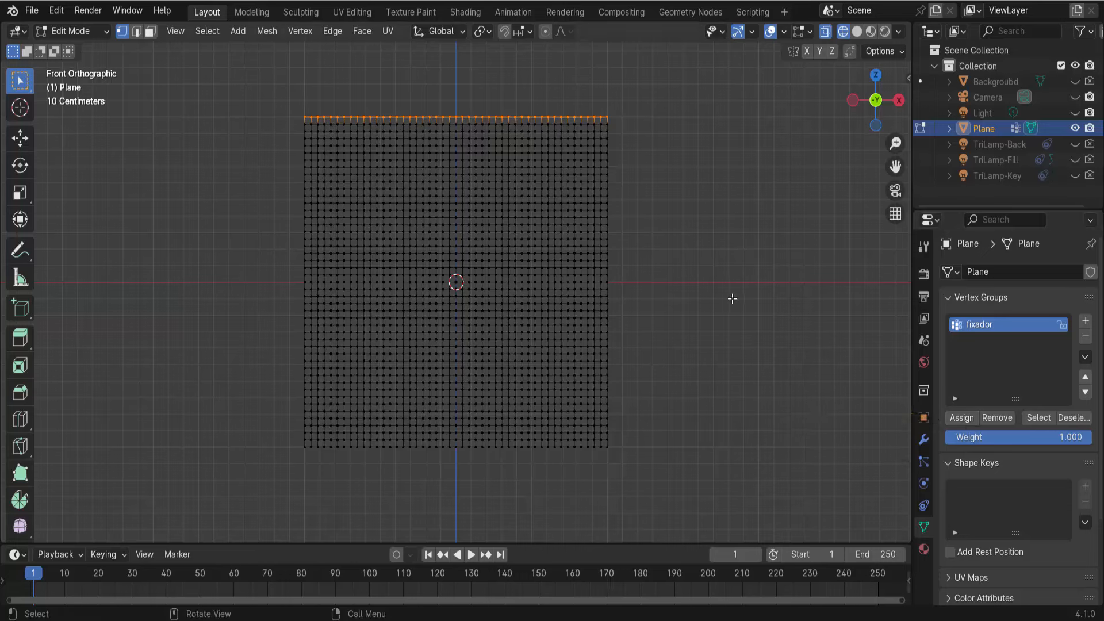
left_click(1068, 418)
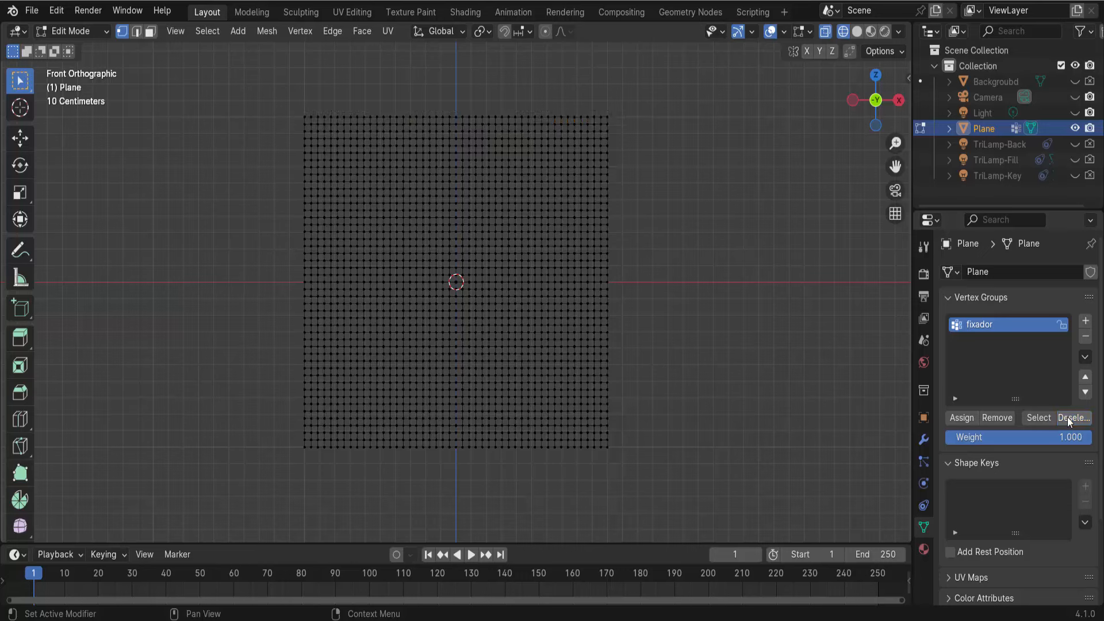
left_click(1040, 418)
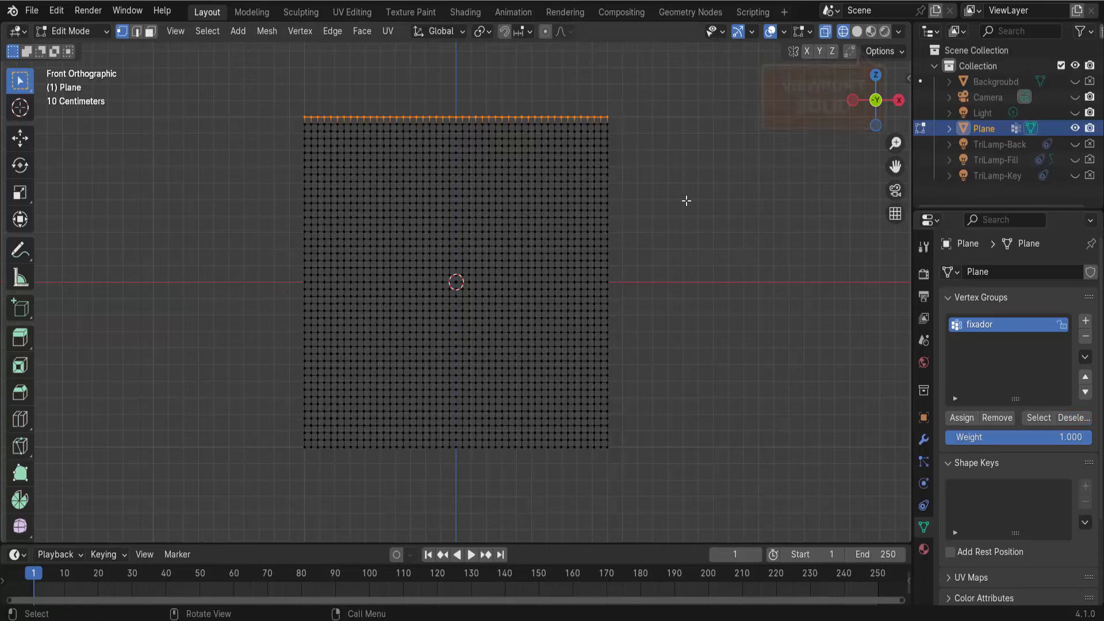
Switch the viewport to Solid shading and return the plane to Object Mode
left_click(858, 33)
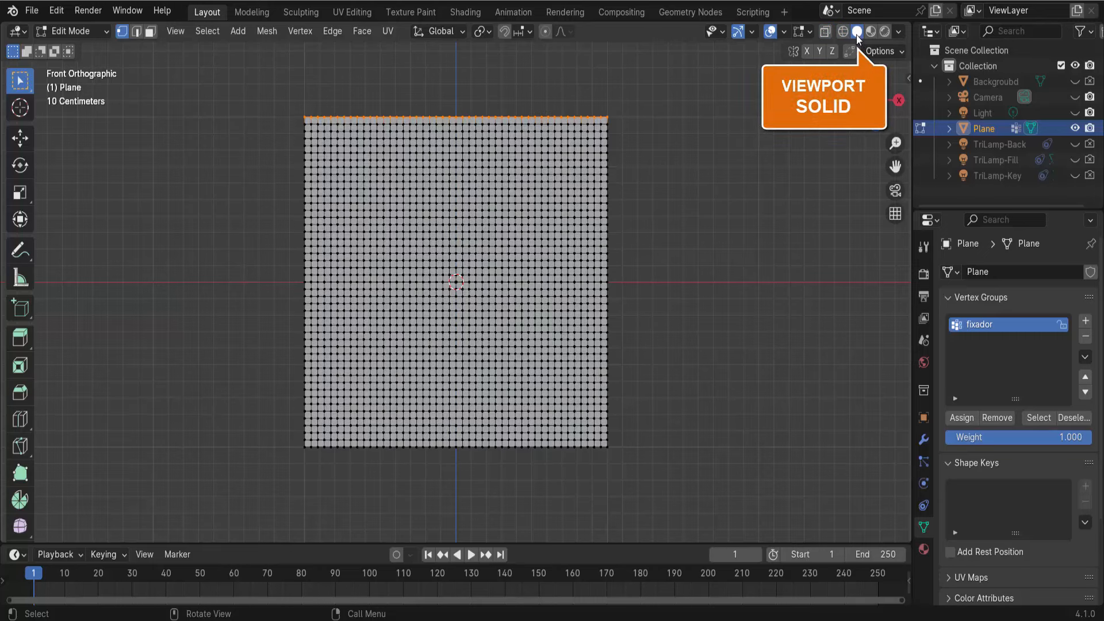
left_click(64, 29)
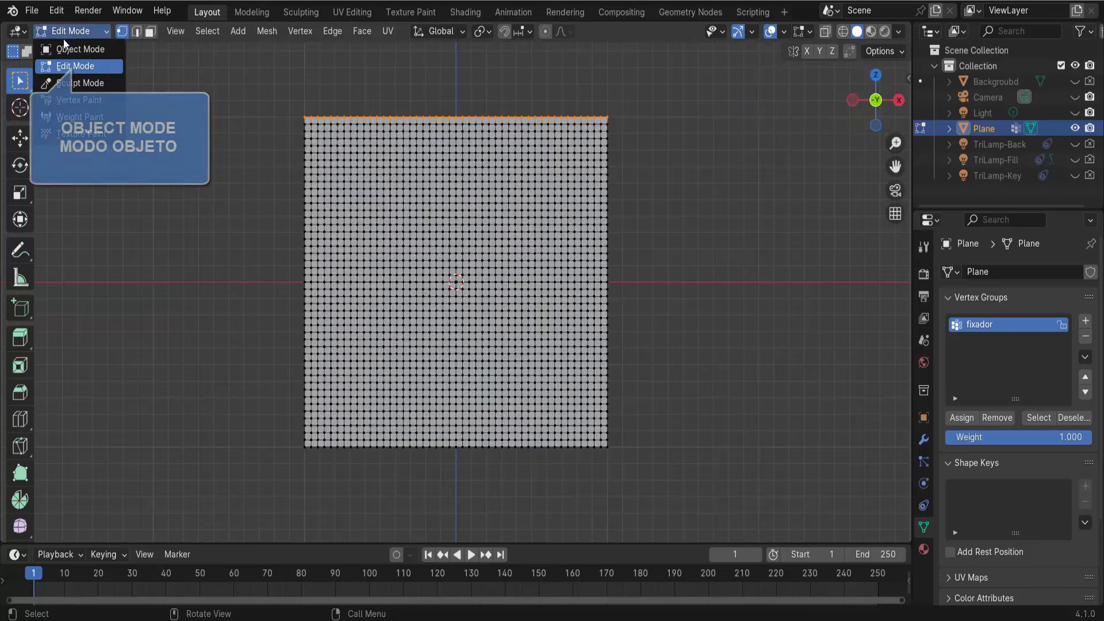
left_click(80, 49)
middle_click_drag(760, 229, 474, 199)
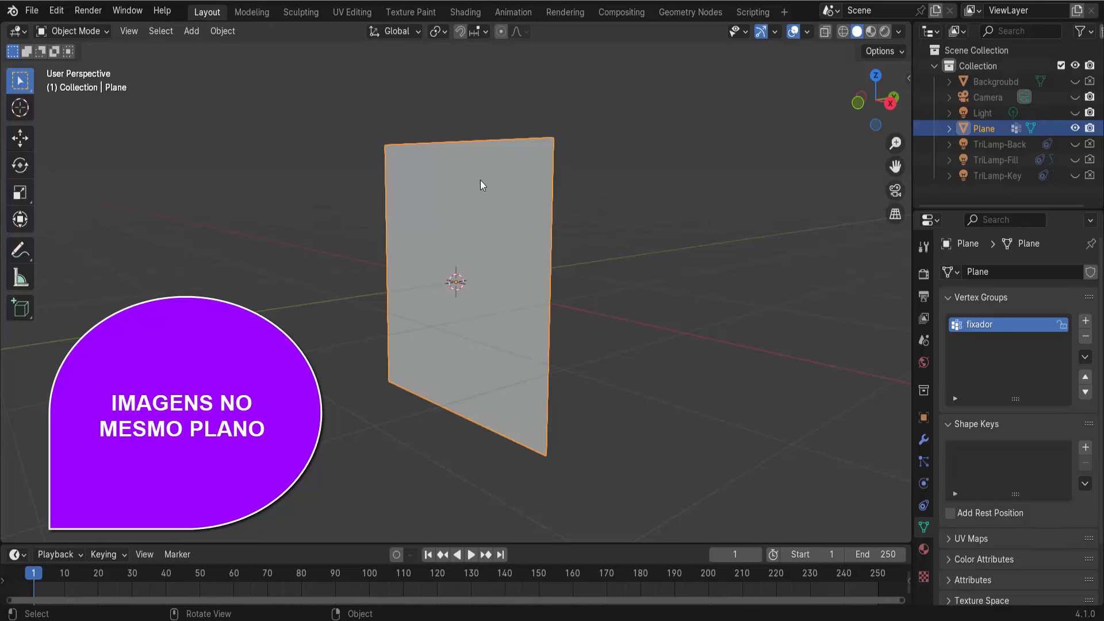
Create a new material for the plane
left_click(924, 550)
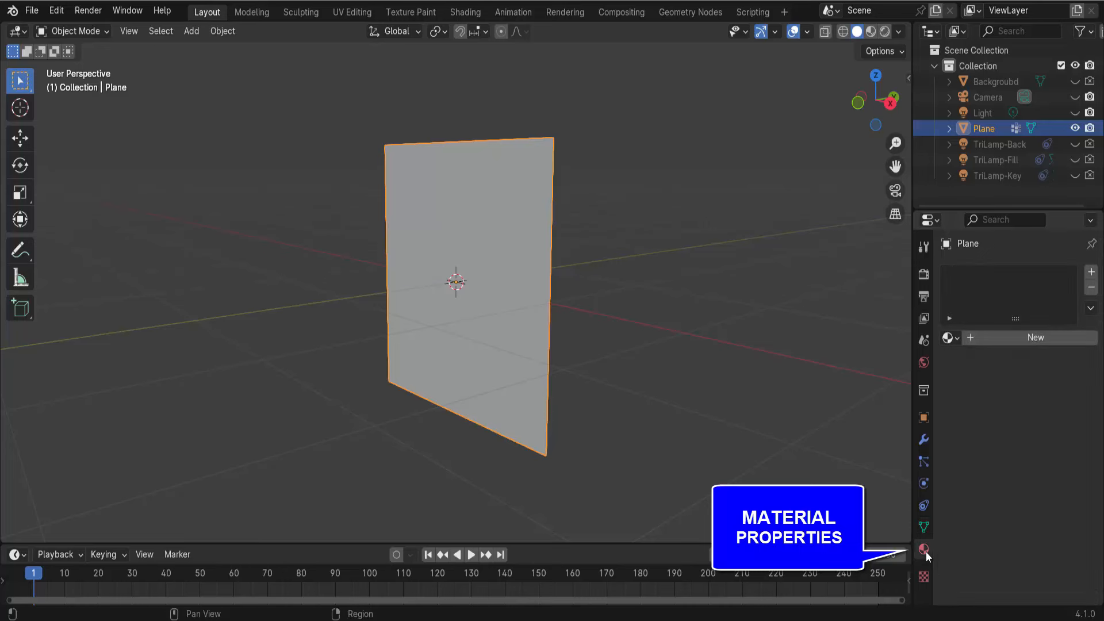
left_click(1029, 338)
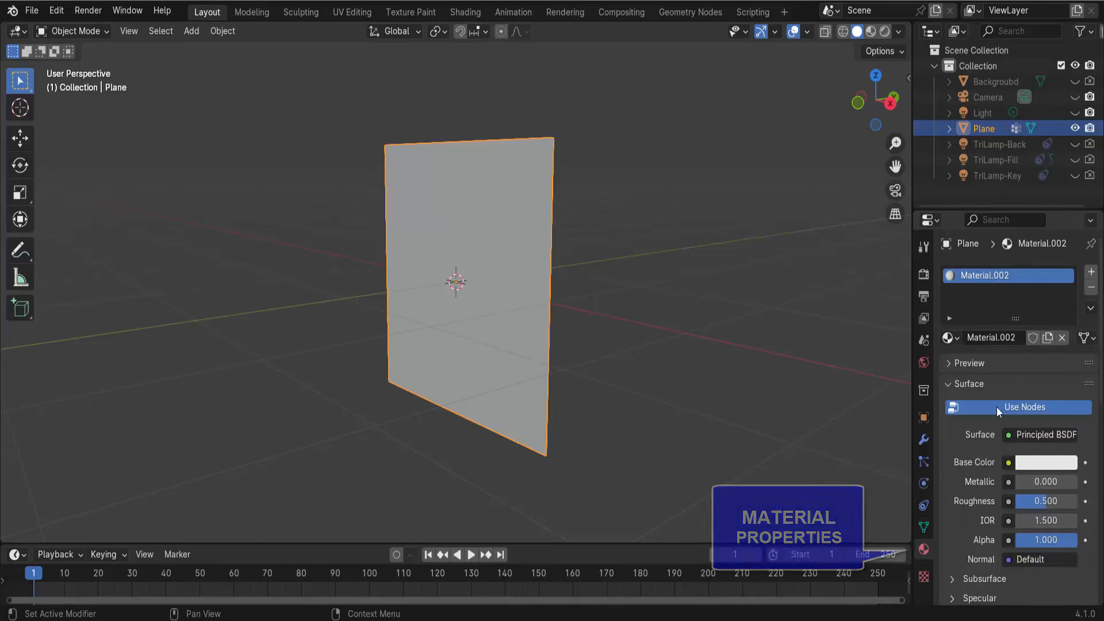
scroll(977, 420, "down", 2)
scroll(978, 420, "down", 1)
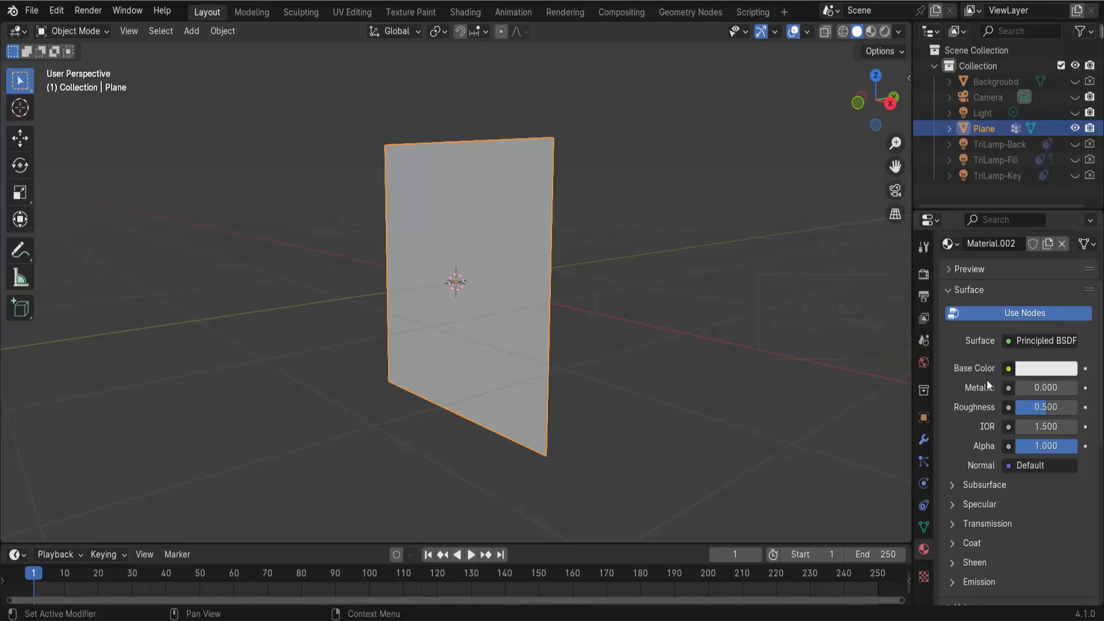
Set the material's base color to red with hue 0.997 and saturation 0.974, and show the viewport in Material Preview
left_click(1033, 367)
left_click(996, 248)
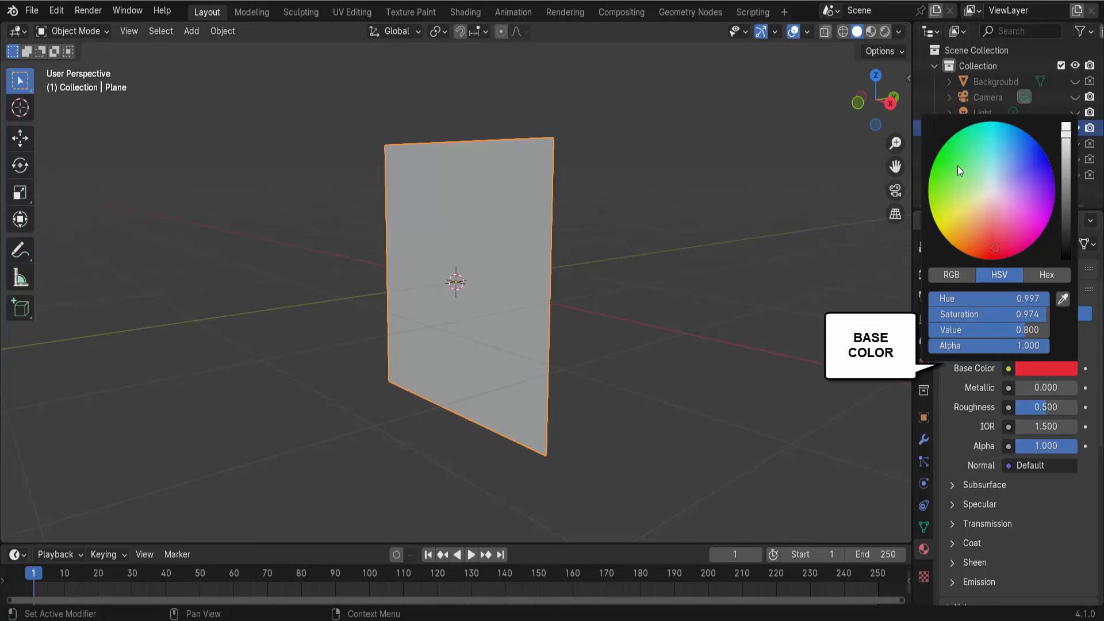
left_click(871, 33)
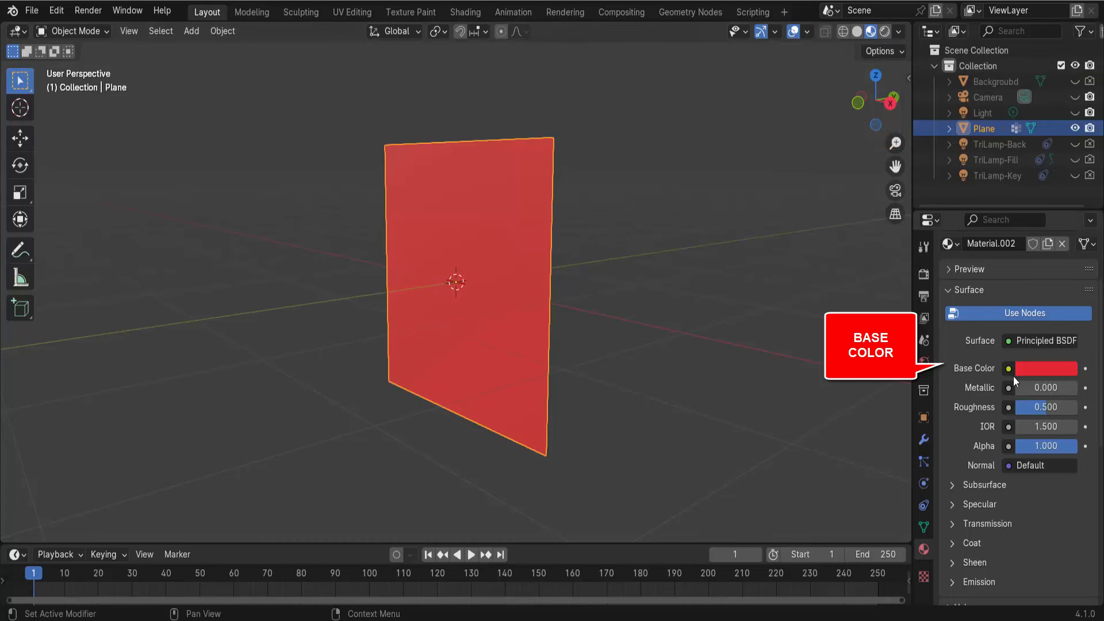
Try blue and green as the material's base color, and set it back to white
left_click(1049, 369)
left_click(1026, 201)
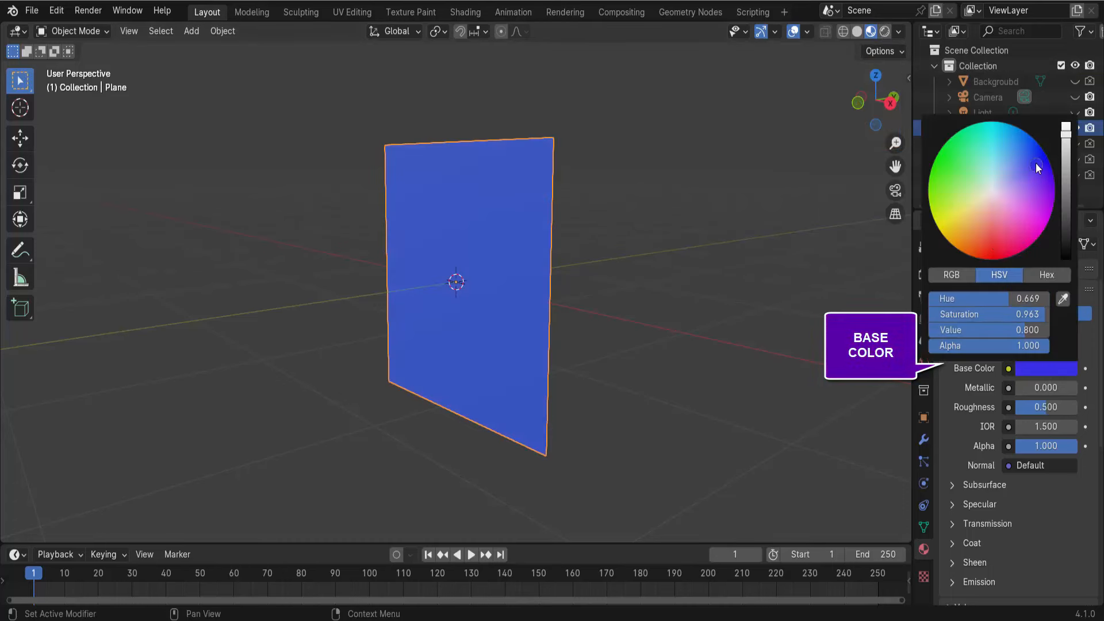
left_click(963, 147)
left_click(992, 192)
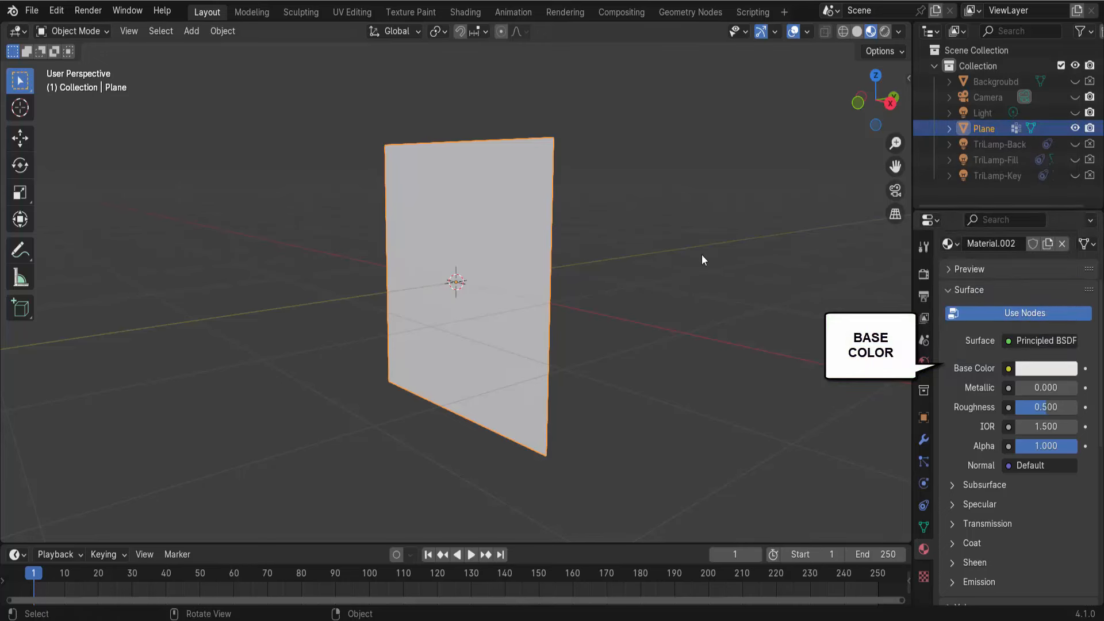
Enable the Face Orientation overlay to show the direction of the plane's normals
middle_click_drag(701, 258, 702, 265)
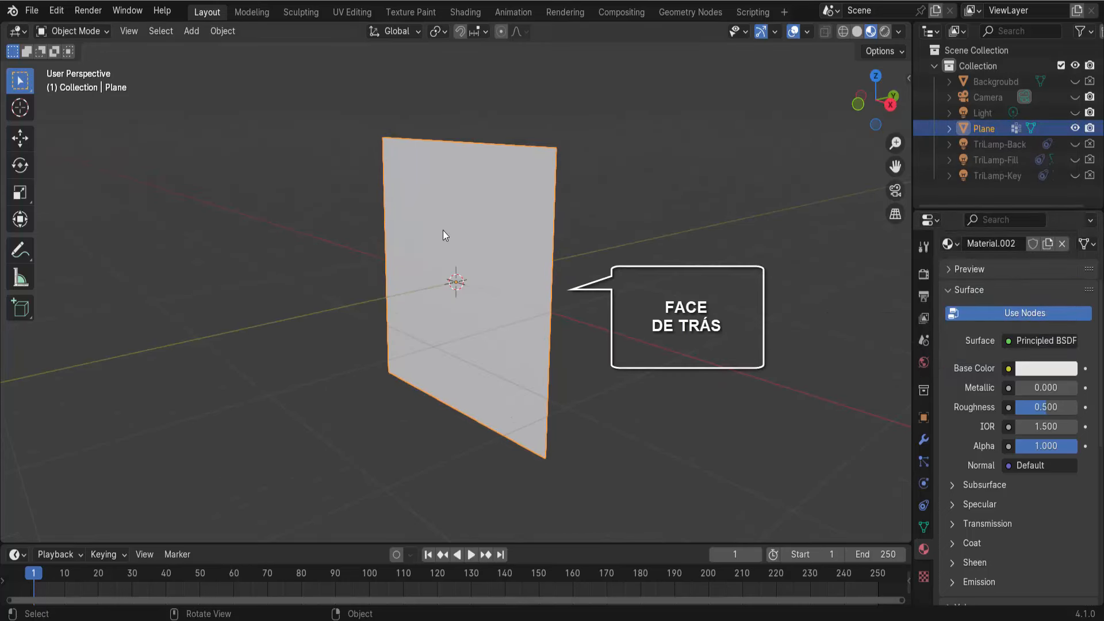
middle_click_drag(599, 231, 585, 232)
scroll(598, 231, "down", 2)
left_click(807, 32)
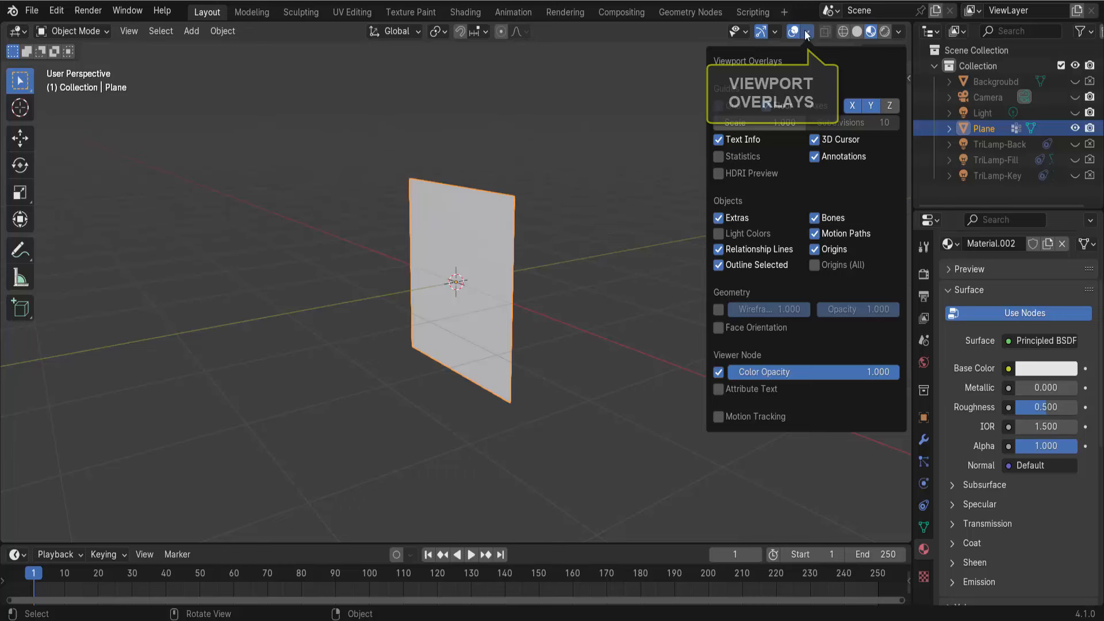
left_click(722, 327)
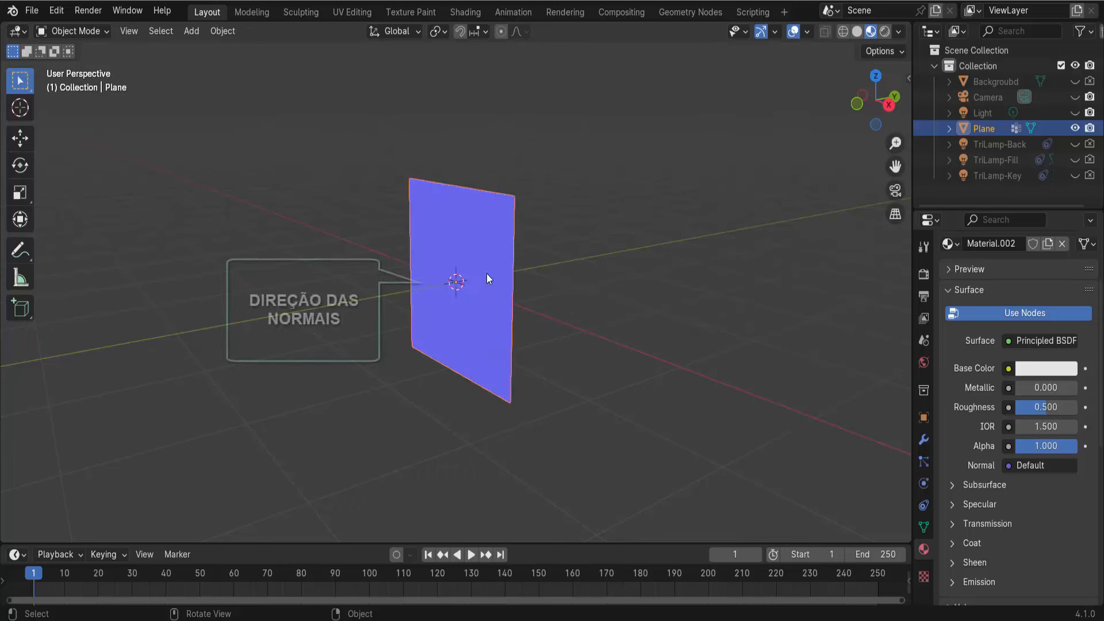